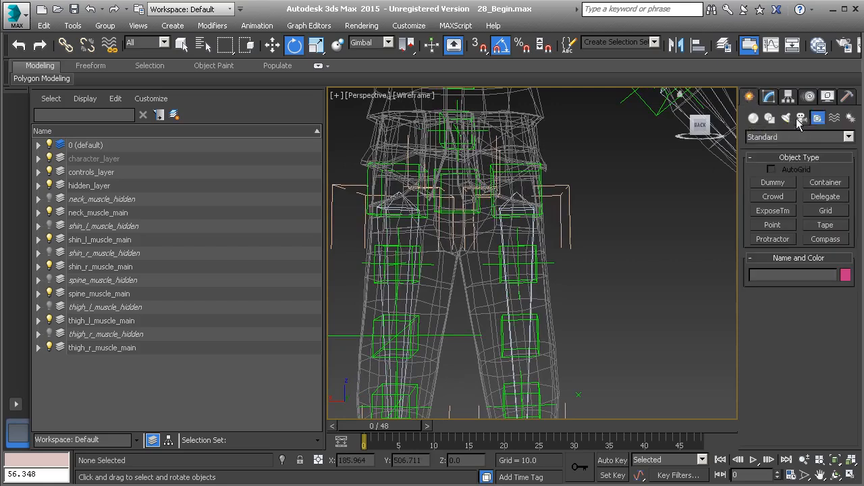
- Create an Expose Transform helper in empty space beside the character's left leg and bring up its display settings
{"action": "left_click", "coordinate": [773, 211]}
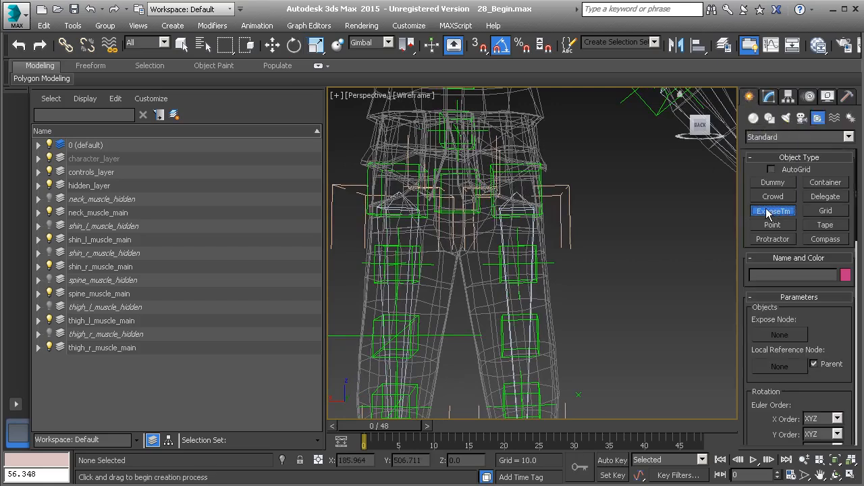
{"action": "left_click_drag", "start_coordinate": [576, 346], "coordinate": [599, 347]}
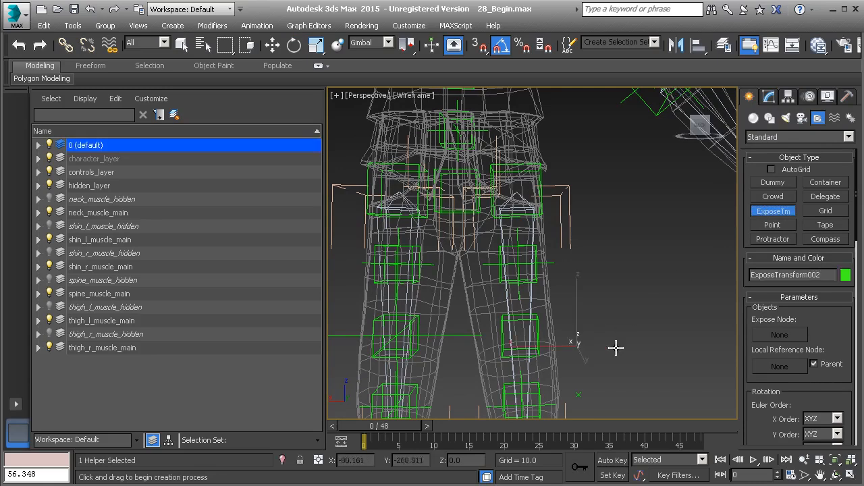
{"action": "key", "text": "e"}
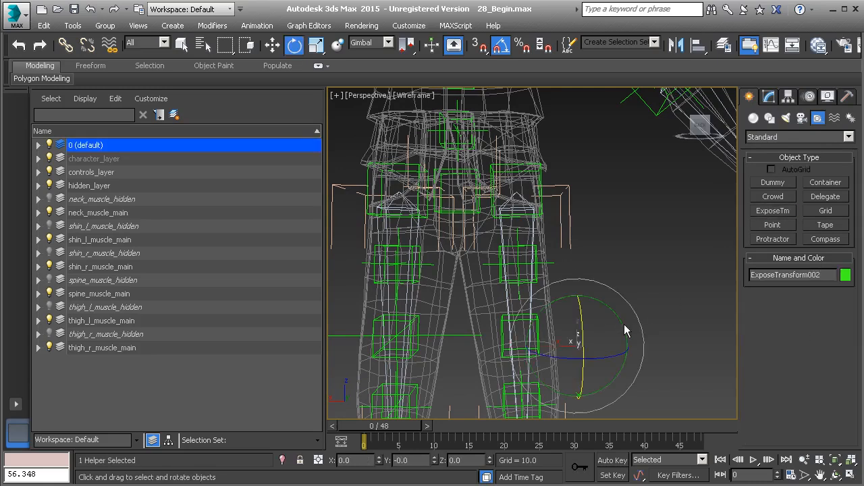
{"action": "left_click", "coordinate": [769, 96]}
{"action": "left_click_drag", "start_coordinate": [755, 410], "coordinate": [755, 485]}
{"action": "scroll", "coordinate": [759, 310], "scroll_direction": "up", "scroll_amount": 2}
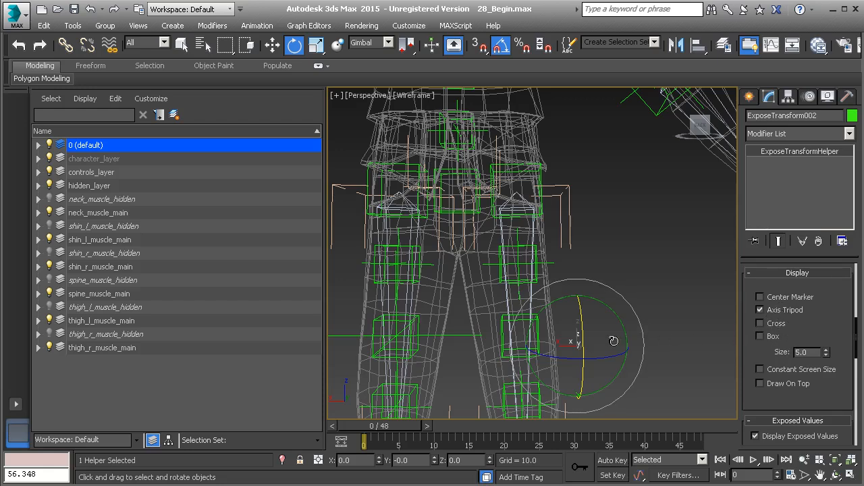
- Align the Expose Transform helper to Bone_L_Thigh in X, Y and Z position and orientation, pivot point to pivot point
{"action": "middle_click_drag", "start_coordinate": [619, 327], "coordinate": [602, 336], "text": "alt"}
{"action": "middle_click_drag", "start_coordinate": [540, 327], "coordinate": [615, 304]}
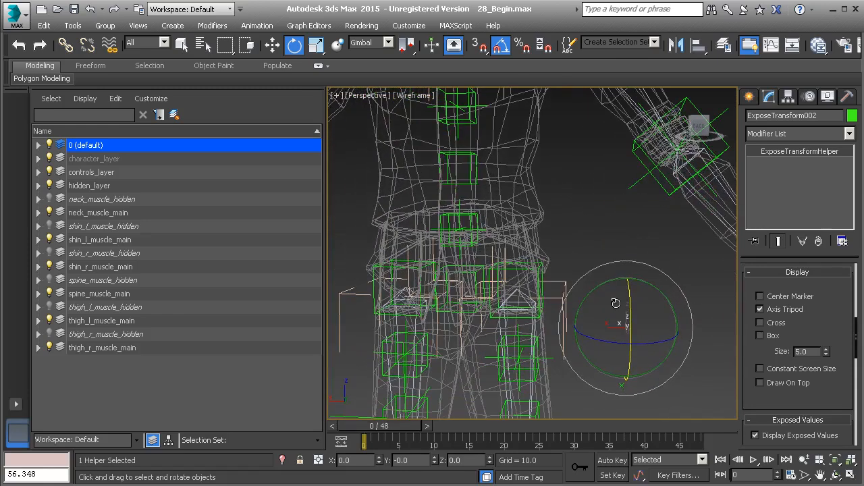
{"action": "key", "text": "alt+a"}
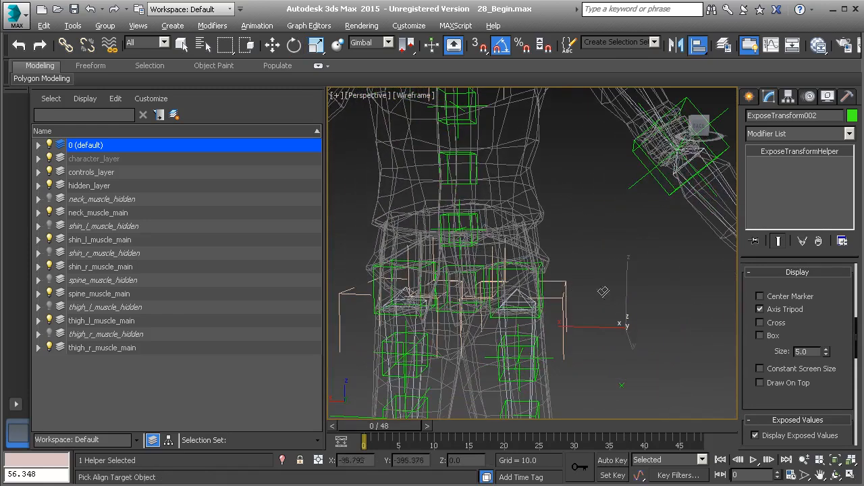
{"action": "left_click", "coordinate": [524, 295]}
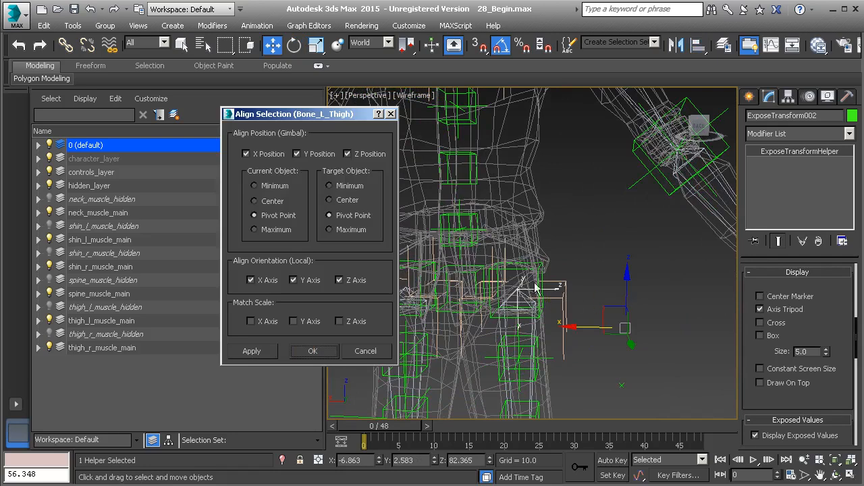
{"action": "left_click", "coordinate": [314, 352]}
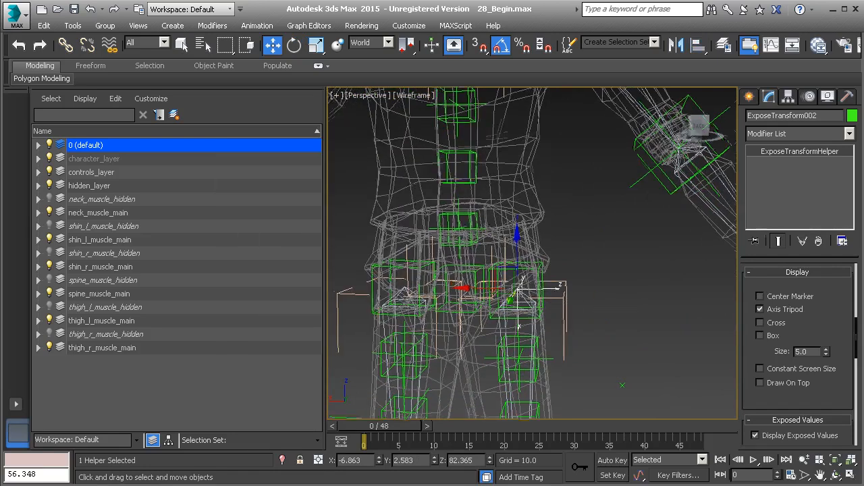
- Link the Expose Transform helper to the central pelvis control box and rename the helper Expose_L_Thigh
{"action": "scroll", "coordinate": [538, 280], "scroll_direction": "up", "scroll_amount": 4}
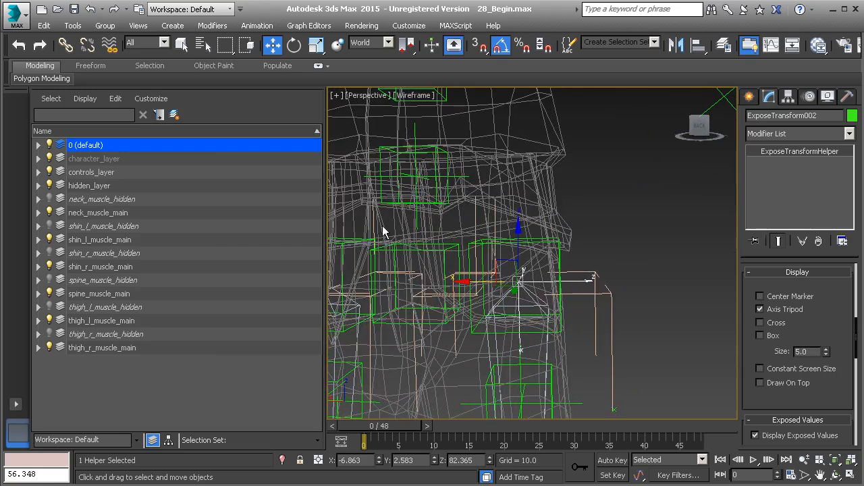
{"action": "left_click", "coordinate": [66, 44]}
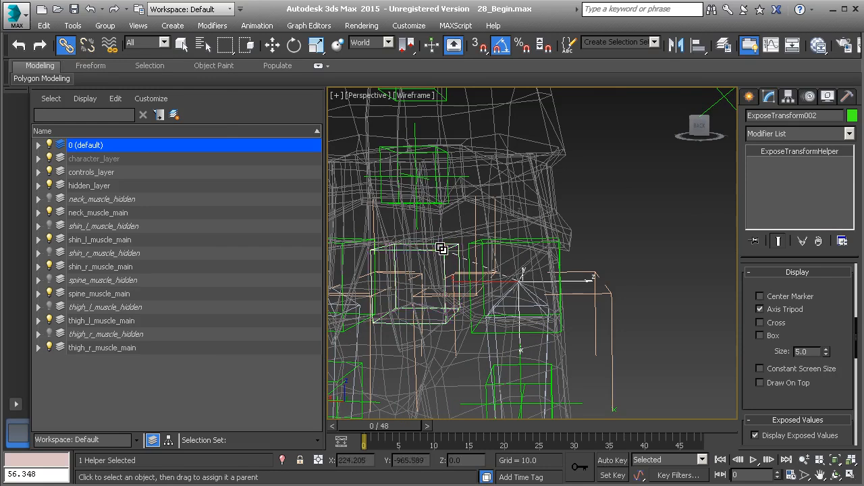
{"action": "left_click", "coordinate": [778, 114]}
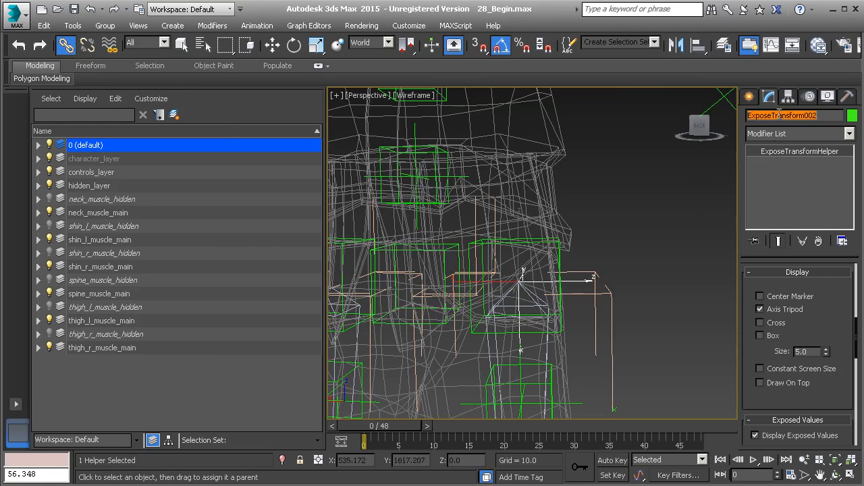
{"action": "left_click_drag", "start_coordinate": [815, 115], "coordinate": [770, 123]}
{"action": "type", "text": "_L_Thigh"}
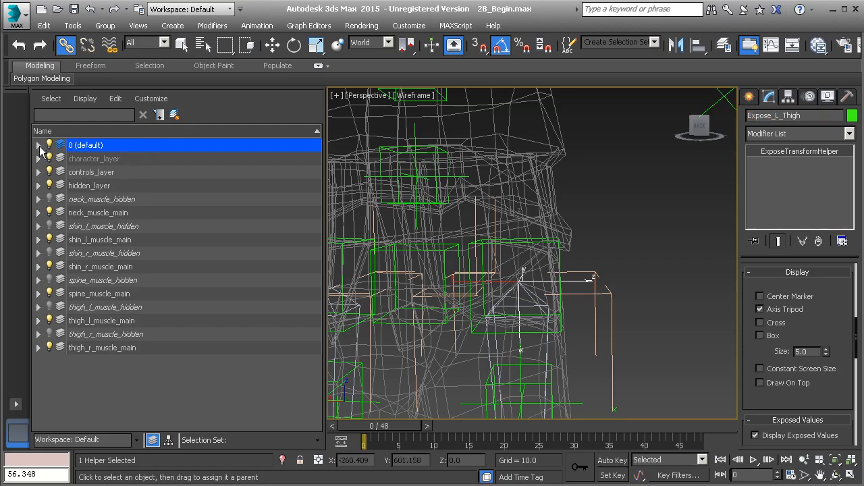
- Move Expose_L_Thigh from the default layer into hidden_layer and freeze its transforms
{"action": "left_click", "coordinate": [38, 146]}
{"action": "left_click_drag", "start_coordinate": [108, 172], "coordinate": [111, 226]}
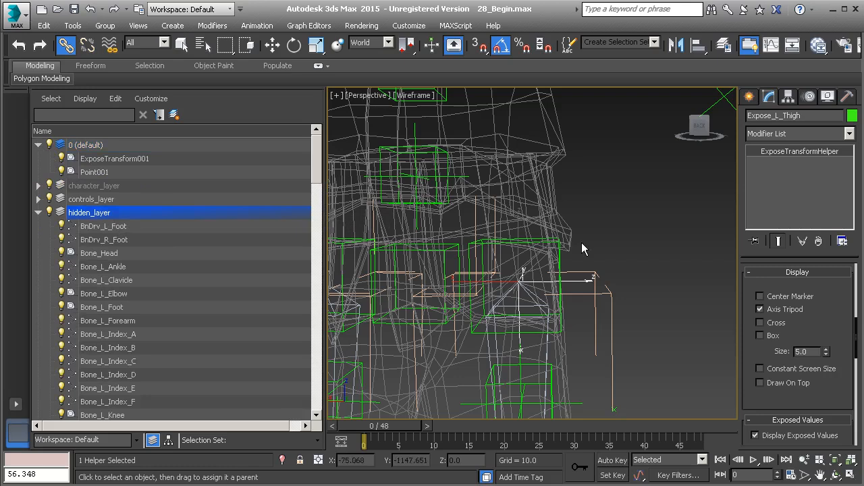
{"action": "right_click", "coordinate": [620, 233]}
{"action": "left_click", "coordinate": [596, 185]}
{"action": "left_click", "coordinate": [391, 368]}
- Assign Bone_L_Thigh as the expose node of Expose_L_Thigh and check its exposed local Euler angles
{"action": "left_click_drag", "start_coordinate": [753, 297], "coordinate": [753, 463]}
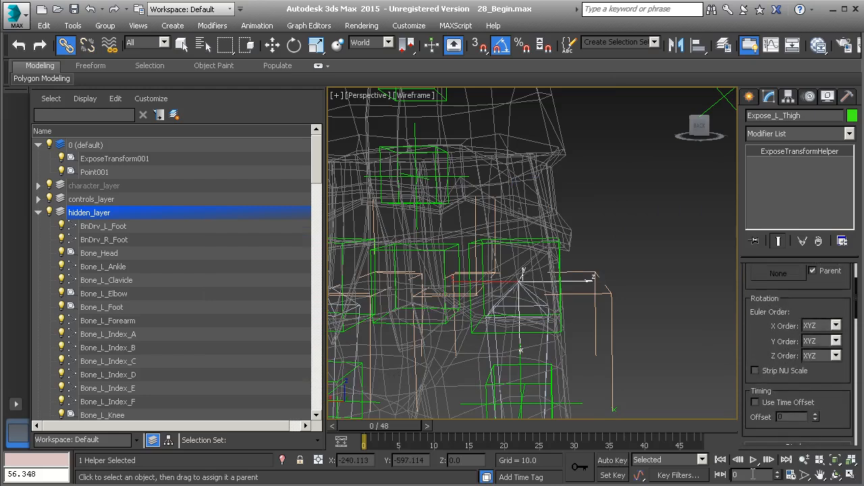
{"action": "left_click_drag", "start_coordinate": [753, 330], "coordinate": [757, 413]}
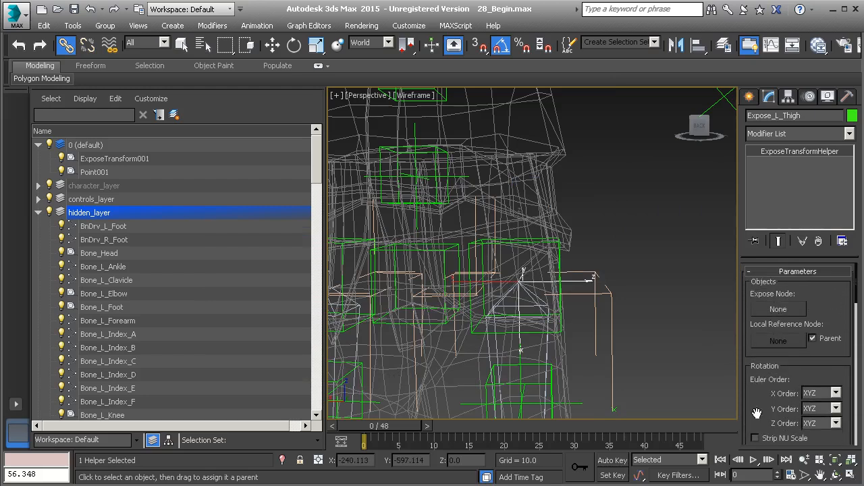
{"action": "left_click", "coordinate": [790, 310]}
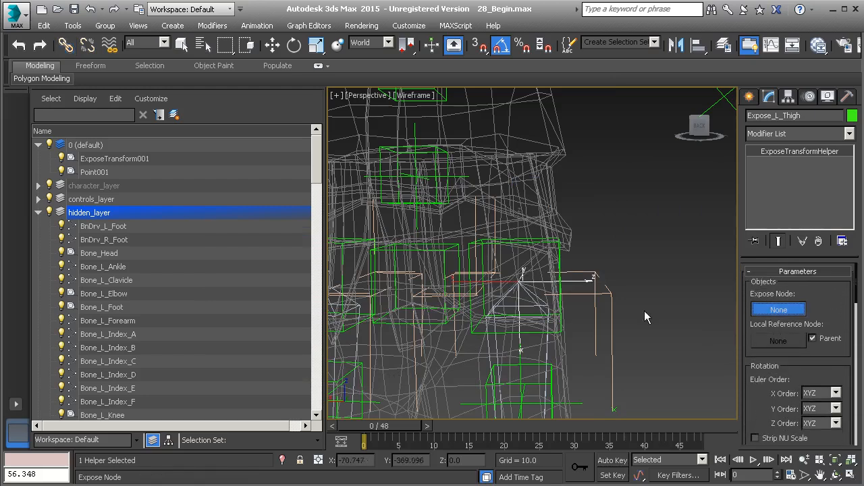
{"action": "left_click", "coordinate": [535, 300]}
{"action": "left_click_drag", "start_coordinate": [752, 367], "coordinate": [763, 253]}
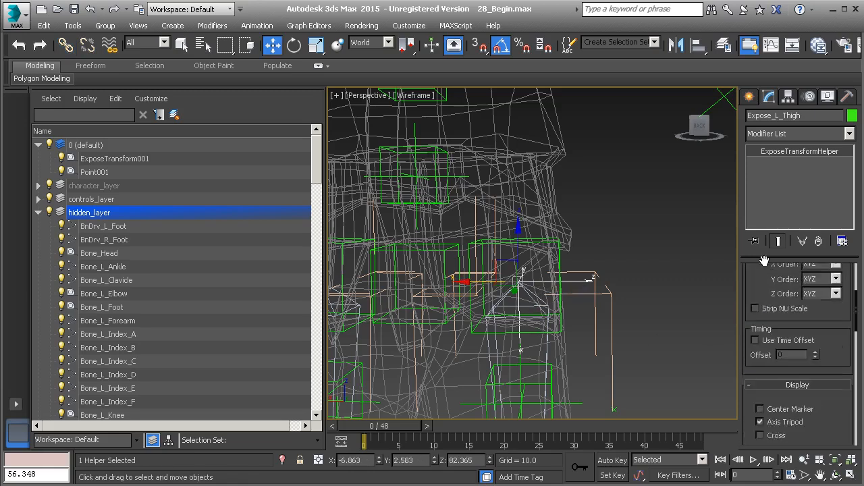
{"action": "left_click_drag", "start_coordinate": [752, 372], "coordinate": [759, 221]}
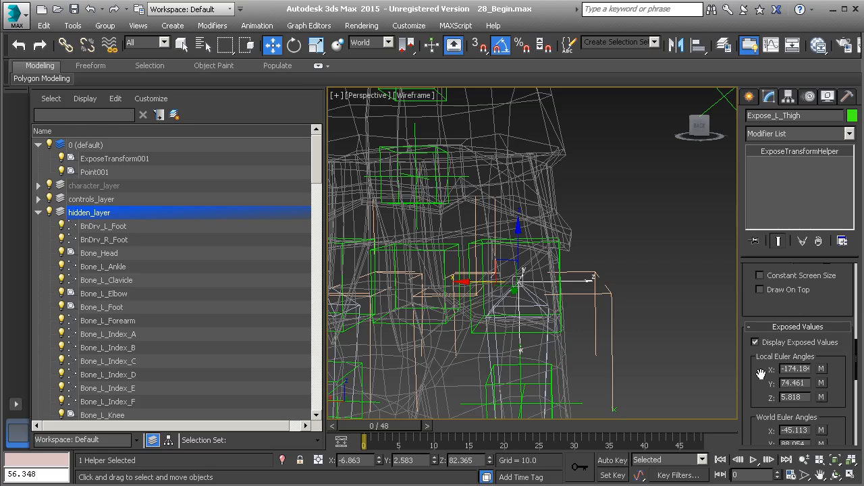
- Create a Point helper beside the left leg, displayed as a box instead of a cross
{"action": "left_click", "coordinate": [748, 96]}
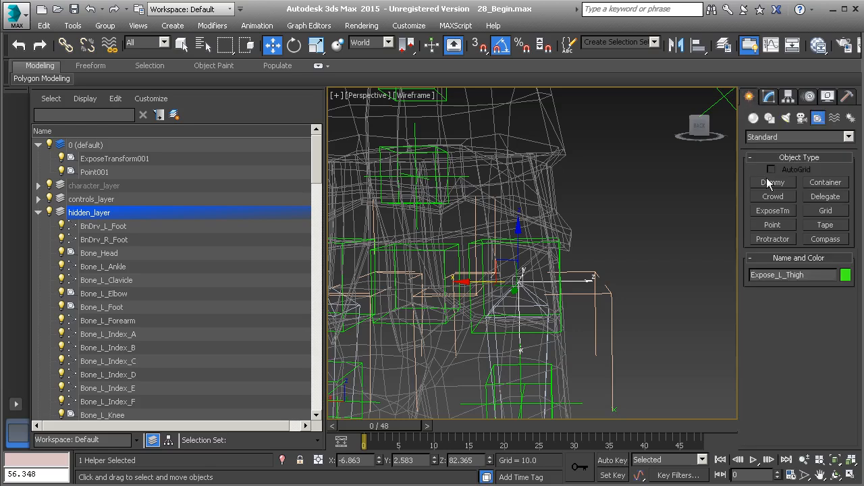
{"action": "left_click", "coordinate": [777, 226]}
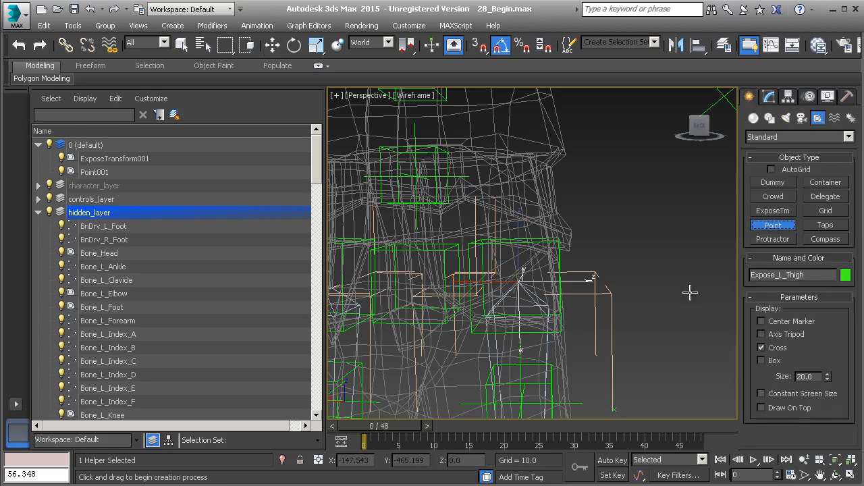
{"action": "left_click", "coordinate": [761, 349]}
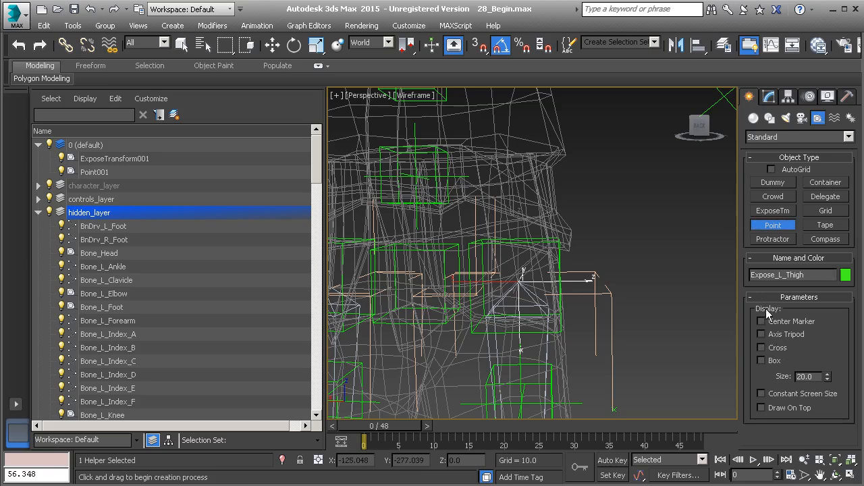
{"action": "left_click", "coordinate": [762, 361]}
{"action": "left_click", "coordinate": [639, 375]}
{"action": "key", "text": "w"}
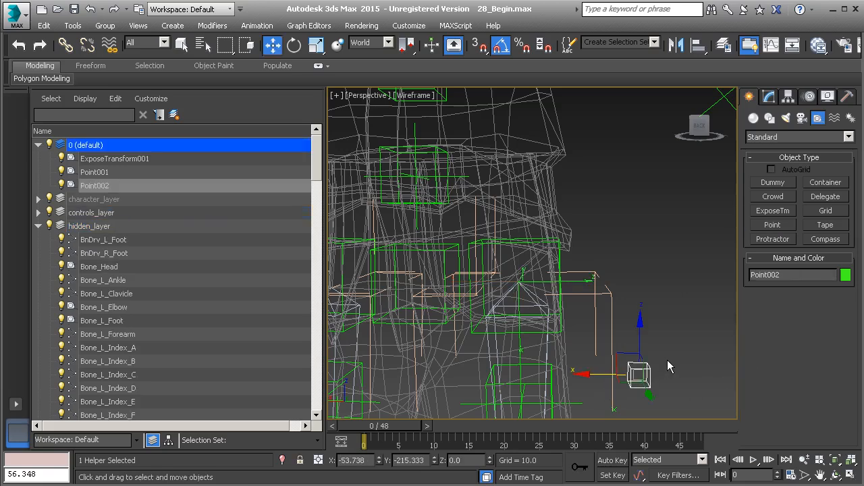
- Align the Point helper to Bone_L_Thigh's position and orientation, pivot to pivot, and set its box size to 5
{"action": "key", "text": "alt+a"}
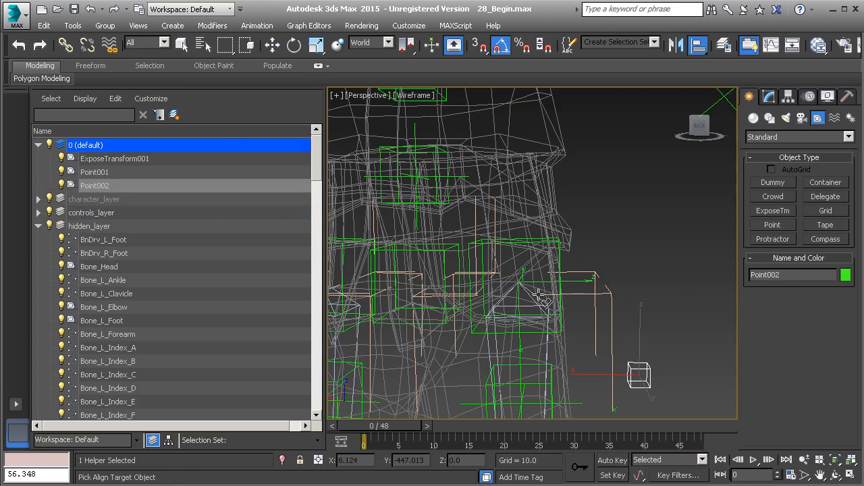
{"action": "left_click", "coordinate": [540, 298]}
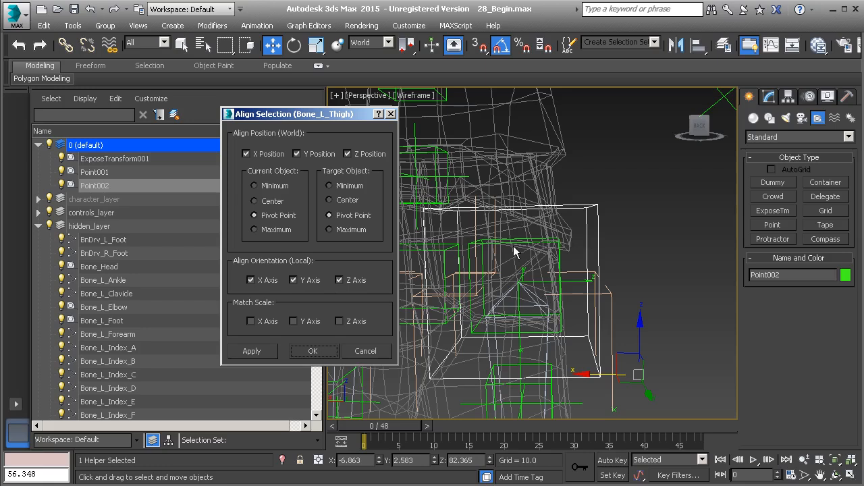
{"action": "left_click", "coordinate": [316, 354]}
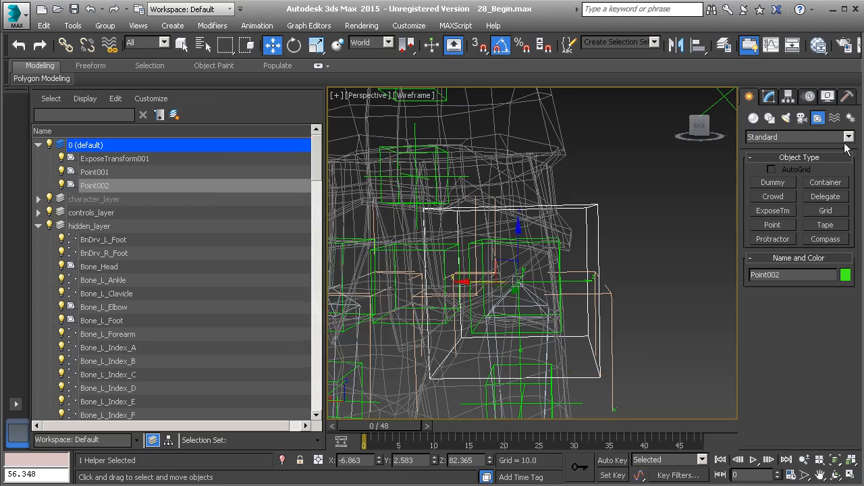
{"action": "left_click", "coordinate": [769, 97]}
{"action": "left_click_drag", "start_coordinate": [825, 351], "coordinate": [823, 393]}
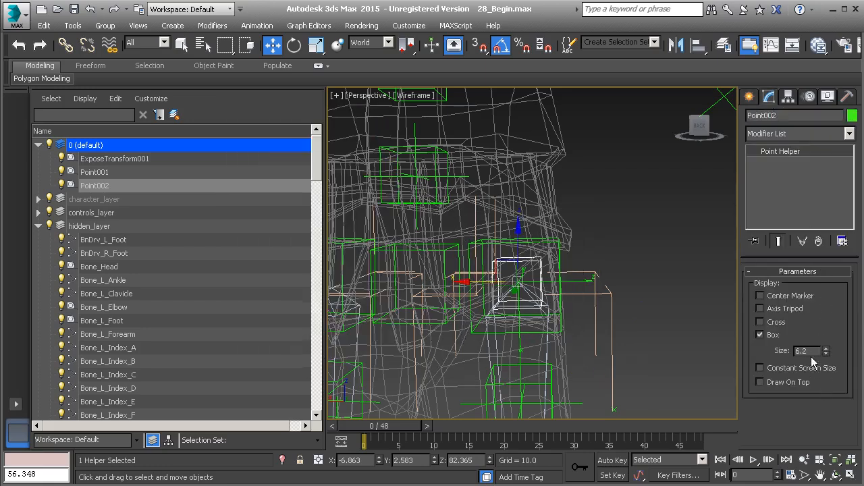
{"action": "type", "text": "5"}
{"action": "key", "text": "Return"}
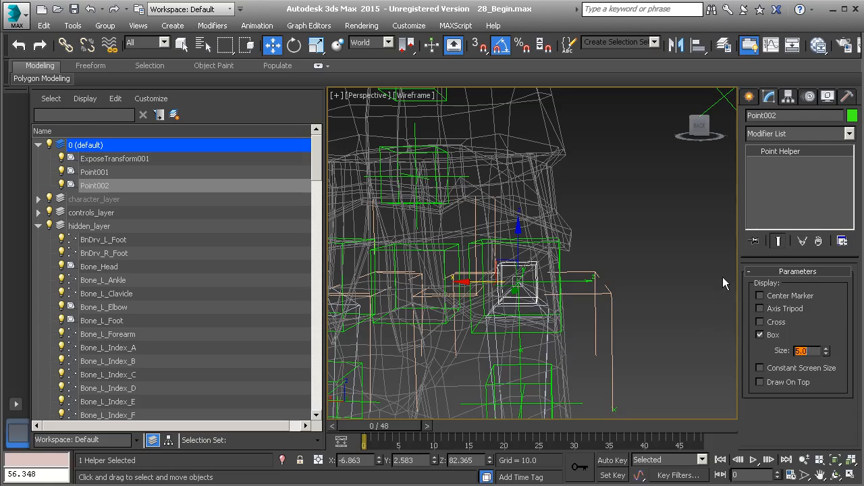
- Rename the Point helper PtZero_L_Thigh and move it into hidden_layer
{"action": "double_click", "coordinate": [769, 116]}
{"action": "type", "text": "PtZero_L_Thigh"}
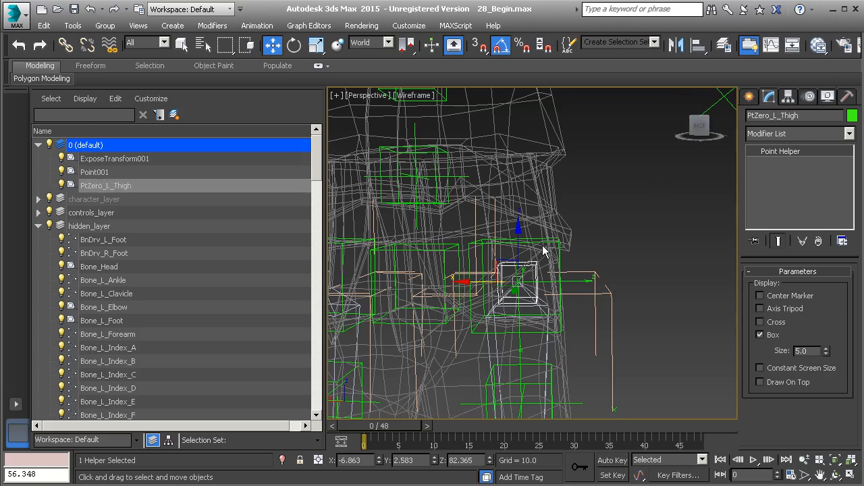
{"action": "left_click", "coordinate": [123, 187]}
{"action": "left_click_drag", "start_coordinate": [121, 187], "coordinate": [122, 228]}
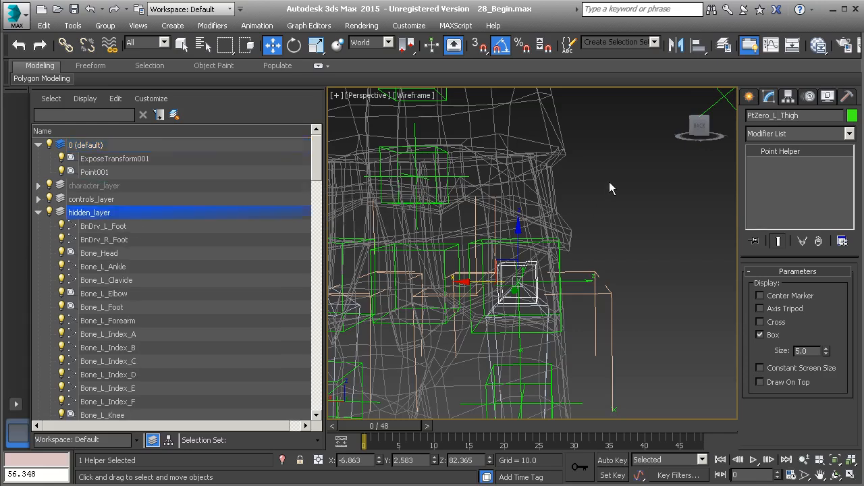
- Link PtZero_L_Thigh to the central pelvis control box and freeze its transforms
{"action": "left_click", "coordinate": [66, 46]}
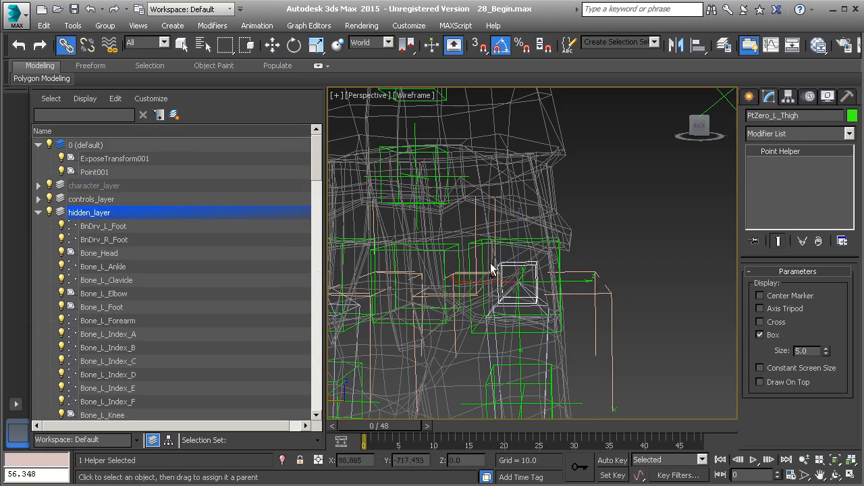
{"action": "scroll", "coordinate": [493, 269], "scroll_direction": "up", "scroll_amount": 2}
{"action": "left_click_drag", "start_coordinate": [539, 262], "coordinate": [442, 248]}
{"action": "right_click", "coordinate": [625, 221]}
{"action": "left_click", "coordinate": [584, 174]}
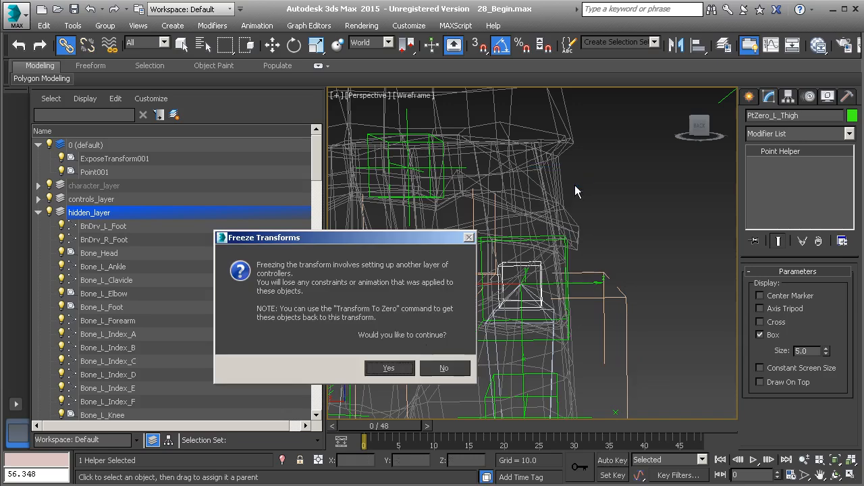
{"action": "left_click", "coordinate": [388, 368]}
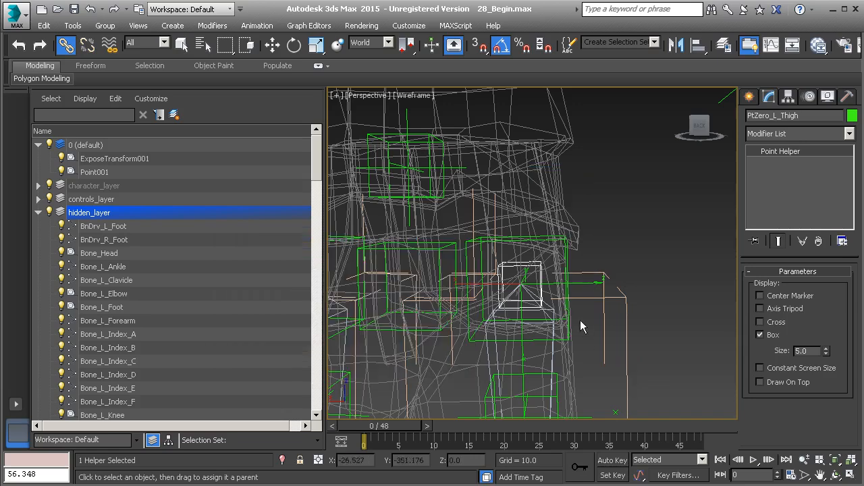
- Link Bone_L_Thigh to PtZero_L_Thigh and select Expose_L_Thigh to check its local Euler angles
{"action": "left_click", "coordinate": [547, 313]}
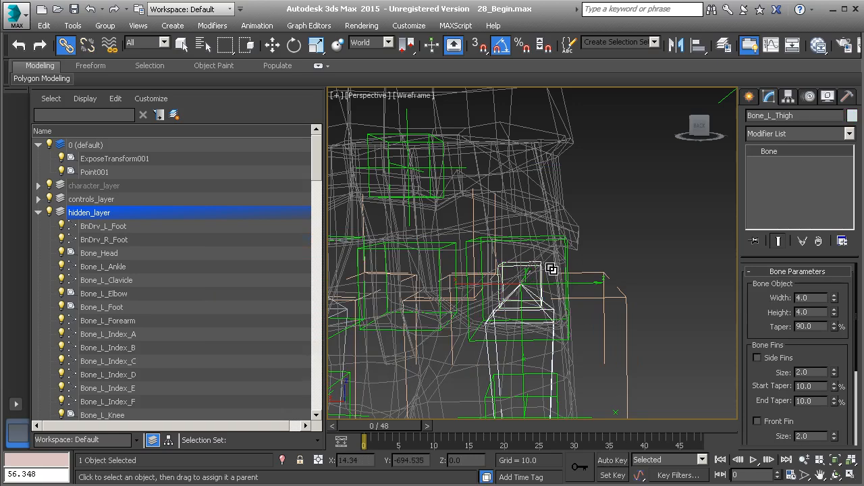
{"action": "left_click", "coordinate": [581, 281]}
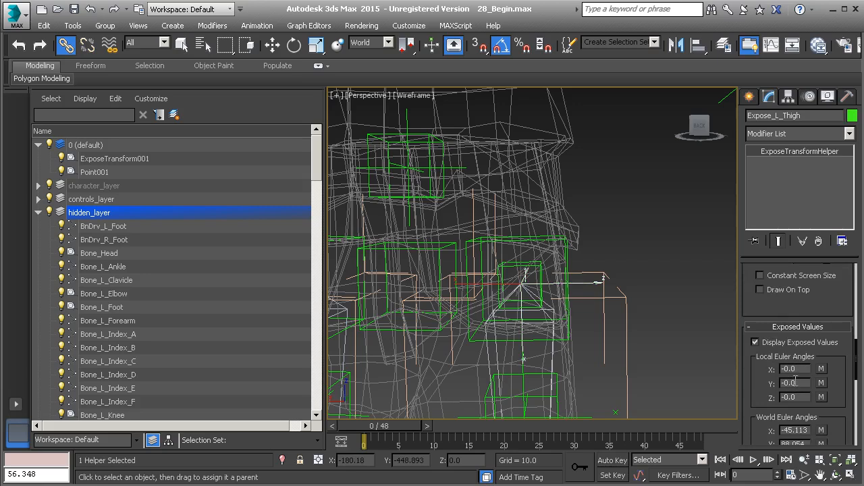
{"action": "middle_click_drag", "start_coordinate": [581, 281], "coordinate": [586, 261]}
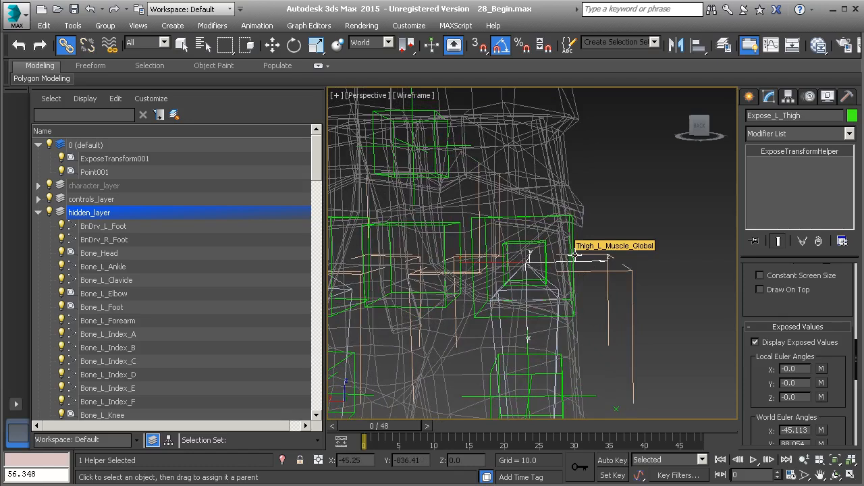
- Start wiring Expose_L_Thigh's Local Euler X to the Zero Euler XYZ Z Rotation of the Thigh_L_Muscle_End point helper
{"action": "right_click", "coordinate": [596, 225]}
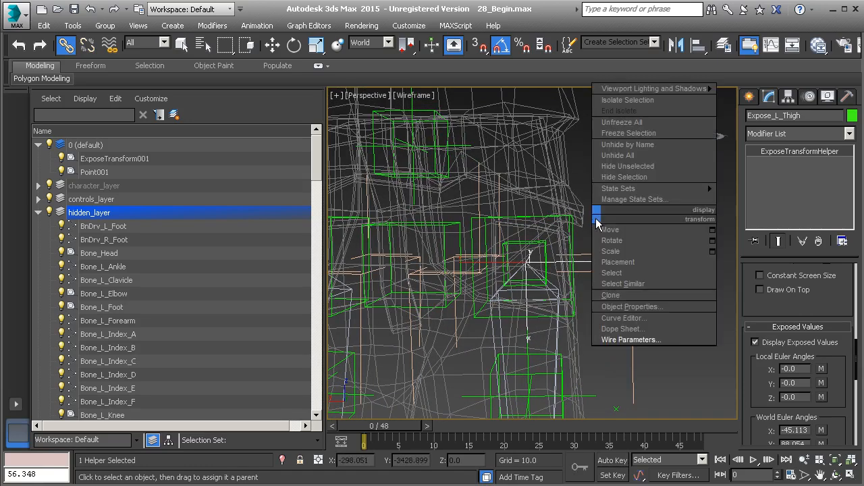
{"action": "left_click", "coordinate": [648, 340]}
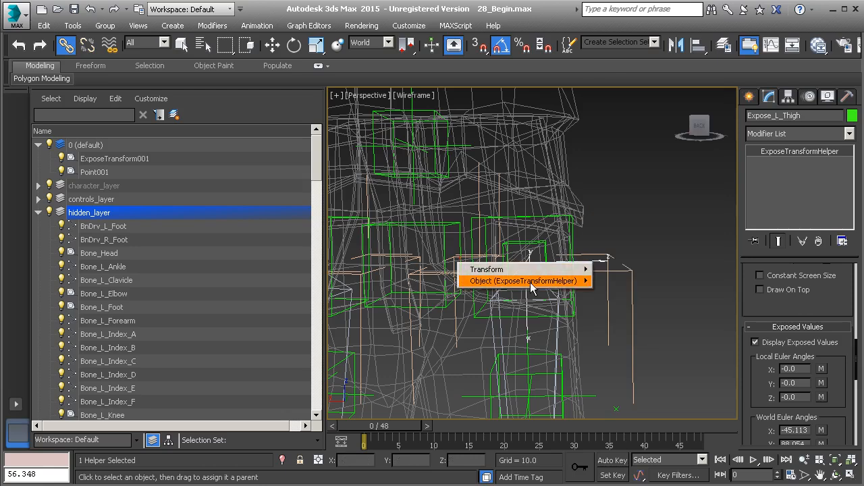
{"action": "mouse_move", "coordinate": [532, 287]}
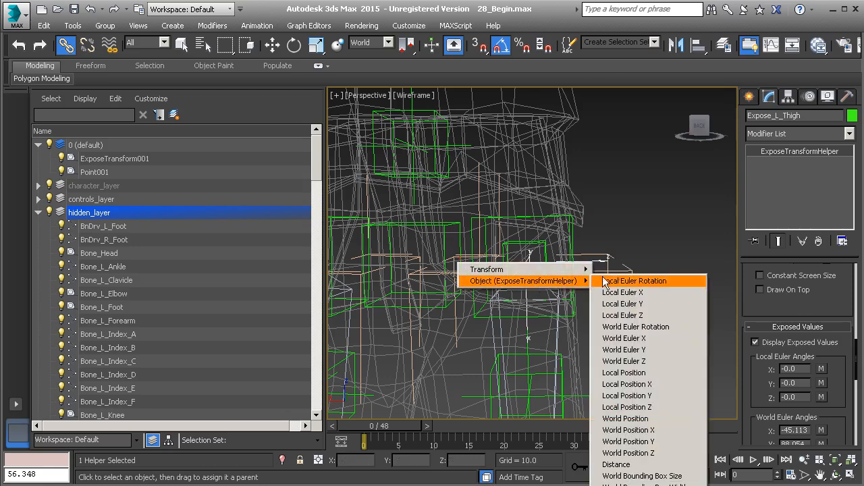
{"action": "left_click", "coordinate": [647, 291]}
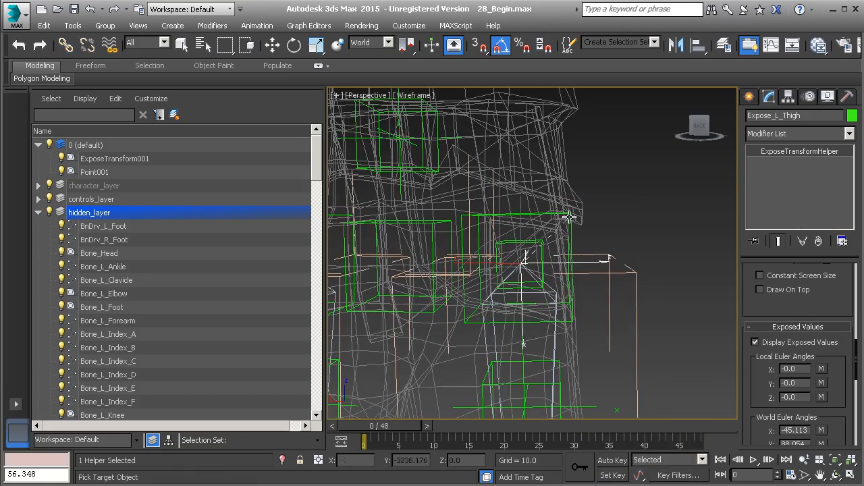
{"action": "left_click", "coordinate": [571, 247]}
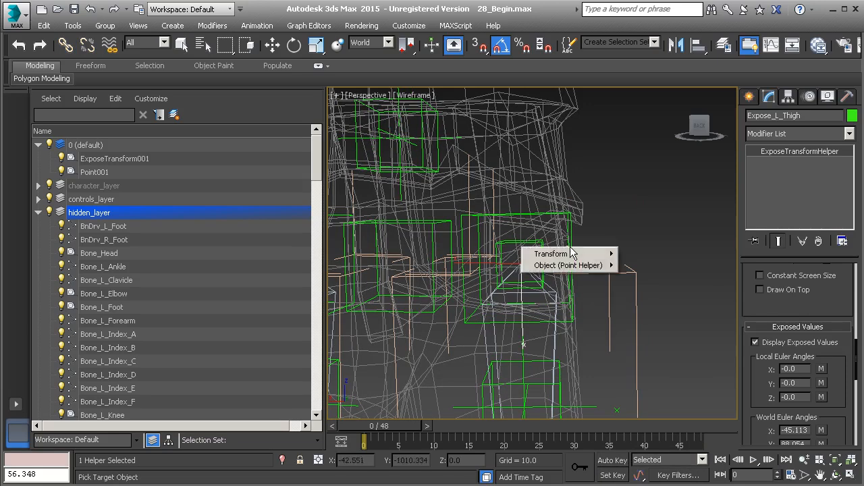
{"action": "mouse_move", "coordinate": [571, 253]}
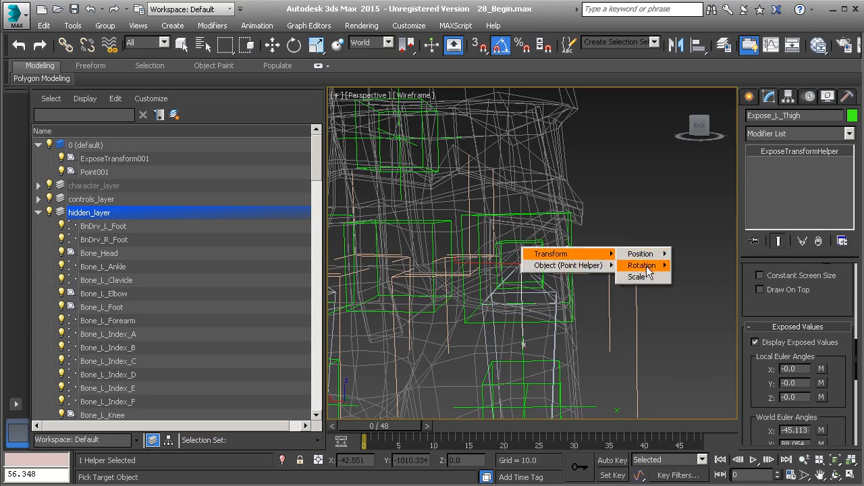
{"action": "mouse_move", "coordinate": [647, 270]}
{"action": "mouse_move", "coordinate": [715, 277]}
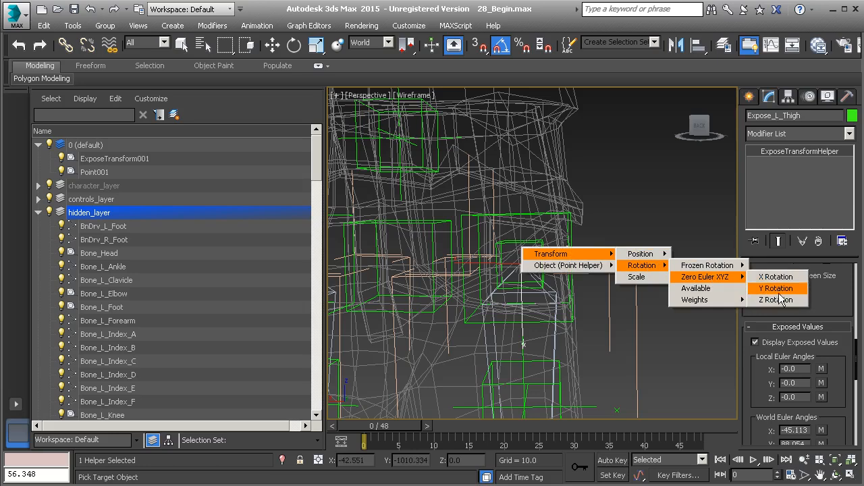
{"action": "left_click", "coordinate": [776, 300]}
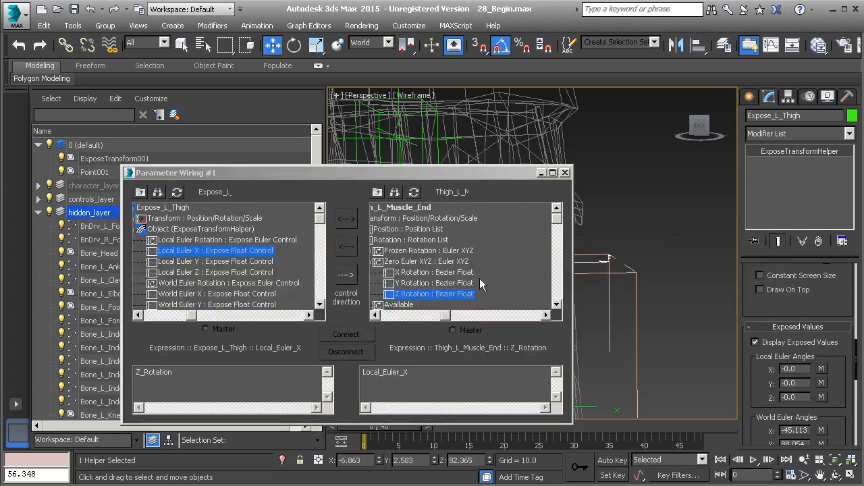
- Connect the wire one way from Expose_L_Thigh's Local Euler X to Thigh_L_Muscle_End's Z Rotation and close Parameter Wiring
{"action": "left_click_drag", "start_coordinate": [484, 173], "coordinate": [444, 159]}
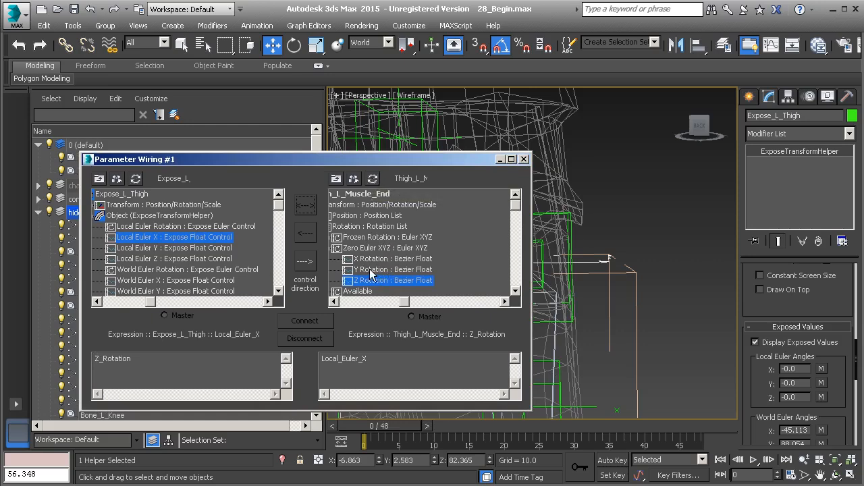
{"action": "left_click", "coordinate": [306, 266]}
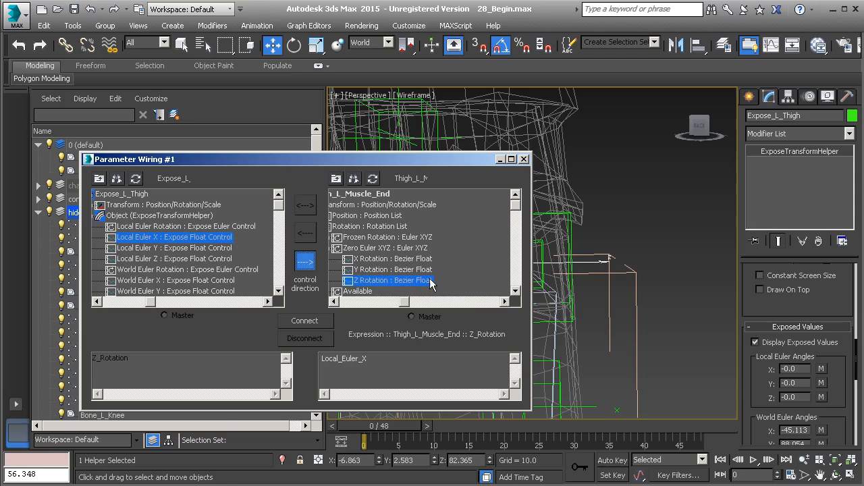
{"action": "left_click", "coordinate": [312, 322]}
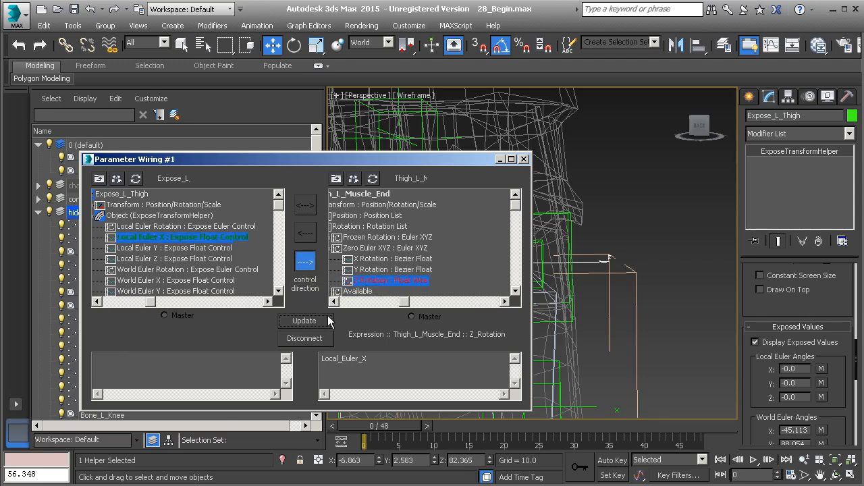
{"action": "left_click", "coordinate": [525, 159]}
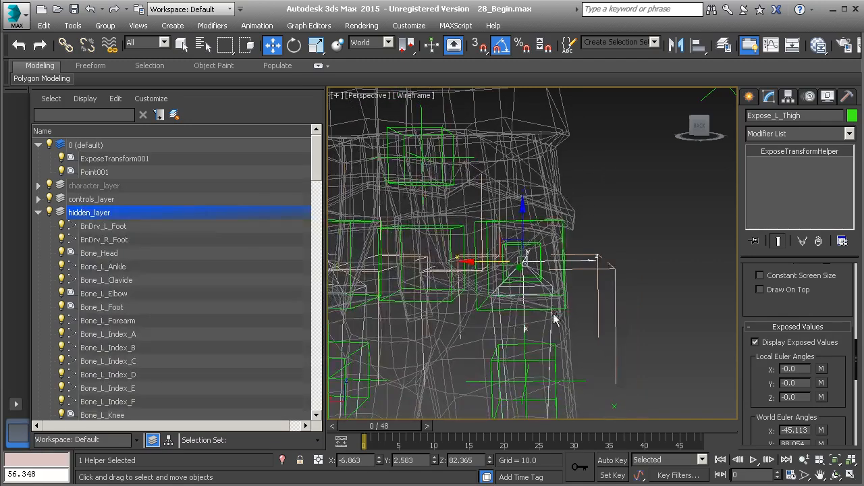
- Select Bone_L_Thigh and test-rotate it to check the wired muscle helper's response, cancelling the rotation
{"action": "left_click", "coordinate": [553, 318]}
{"action": "middle_click_drag", "start_coordinate": [553, 320], "coordinate": [565, 187], "text": "alt"}
{"action": "key", "text": "e"}
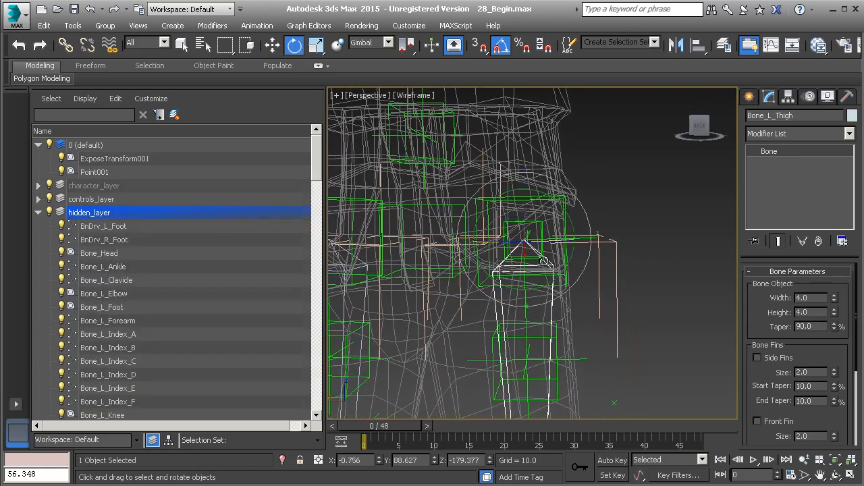
{"action": "left_click_drag", "start_coordinate": [537, 255], "coordinate": [491, 245]}
{"action": "right_click", "coordinate": [492, 244]}
{"action": "middle_click_drag", "start_coordinate": [544, 260], "coordinate": [548, 189]}
- Rotate Bone_L_Thigh, try to reset it with Transform To Zero, and undo the reset
{"action": "left_click_drag", "start_coordinate": [548, 189], "coordinate": [608, 193]}
{"action": "right_click", "coordinate": [647, 231]}
{"action": "left_click", "coordinate": [605, 198]}
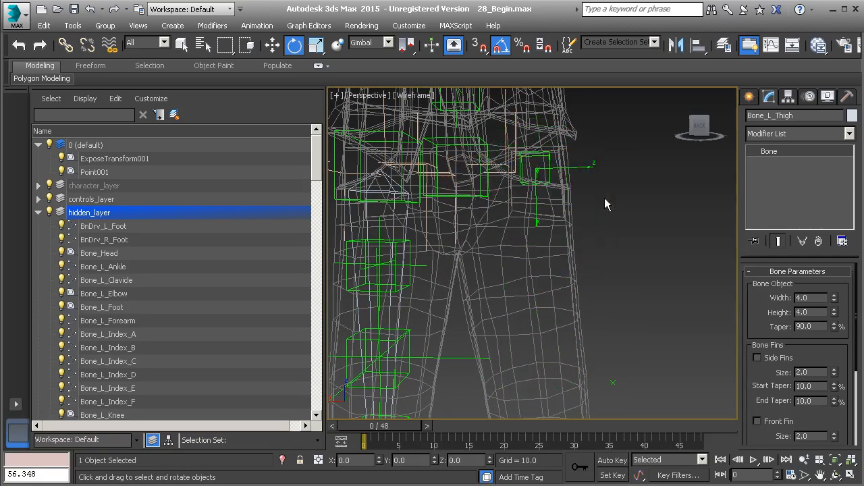
{"action": "key", "text": "ctrl+z"}
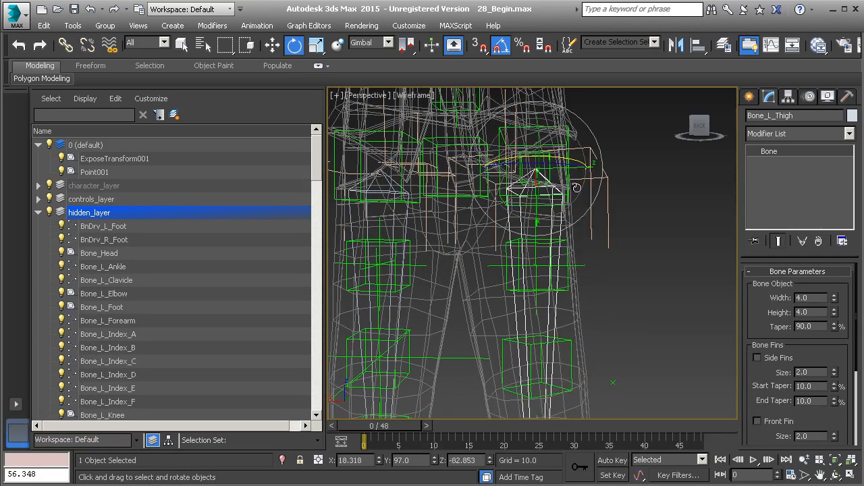
- Try Transform To Zero again on Bone_L_Thigh from its original pose
{"action": "middle_click_drag", "start_coordinate": [623, 265], "coordinate": [607, 253], "text": "alt"}
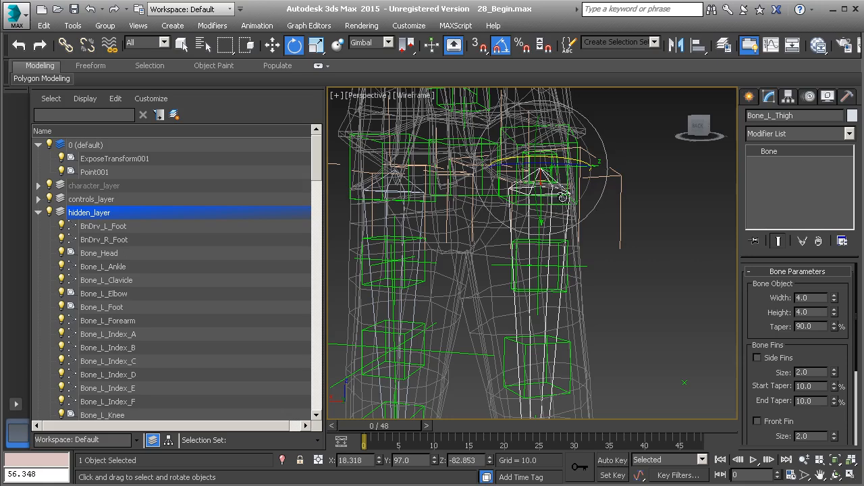
{"action": "left_click", "coordinate": [633, 272]}
{"action": "middle_click_drag", "start_coordinate": [633, 272], "coordinate": [578, 289], "text": "alt"}
{"action": "left_click", "coordinate": [561, 300]}
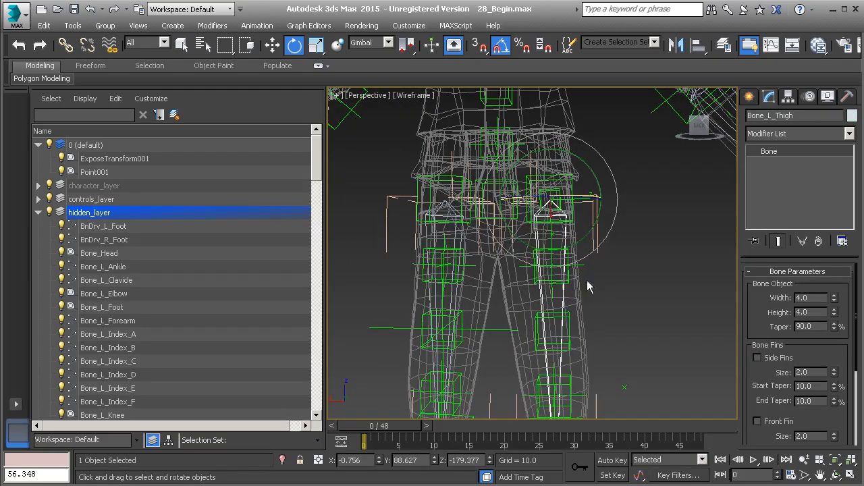
{"action": "right_click", "coordinate": [633, 272]}
{"action": "left_click", "coordinate": [583, 241]}
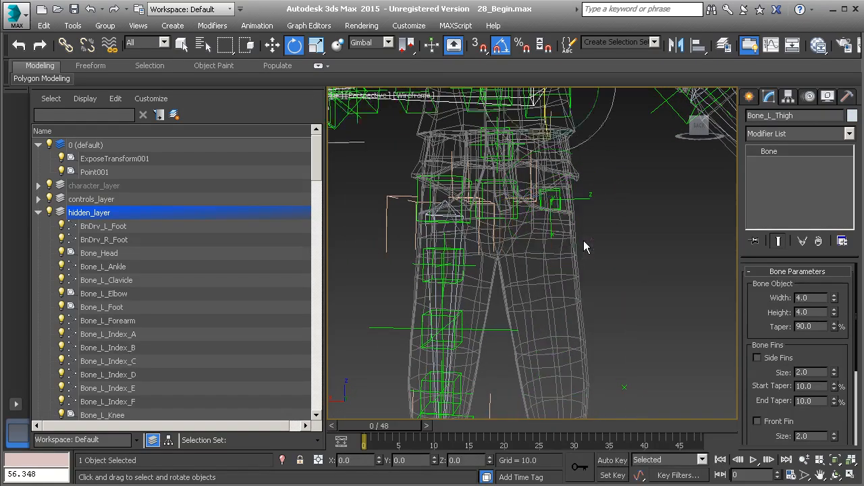
- Freeze the transforms of Bone_L_Thigh in its original pose
{"action": "right_click", "coordinate": [627, 258]}
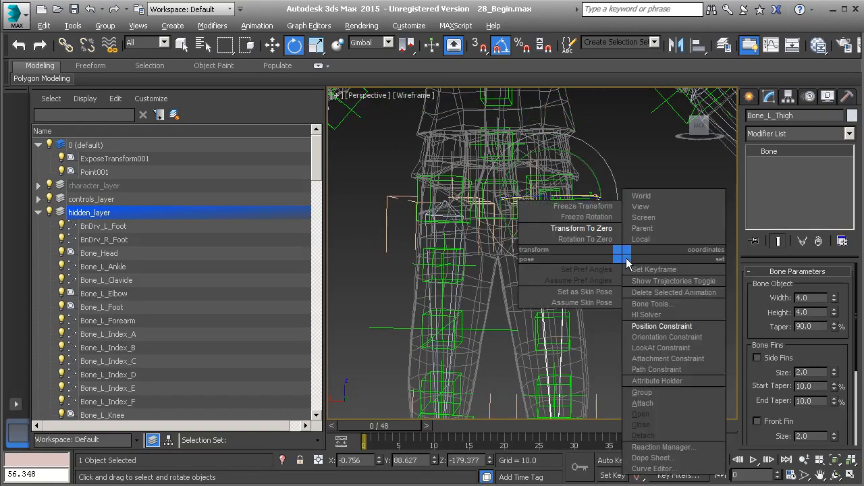
{"action": "left_click", "coordinate": [584, 207]}
{"action": "left_click", "coordinate": [387, 368]}
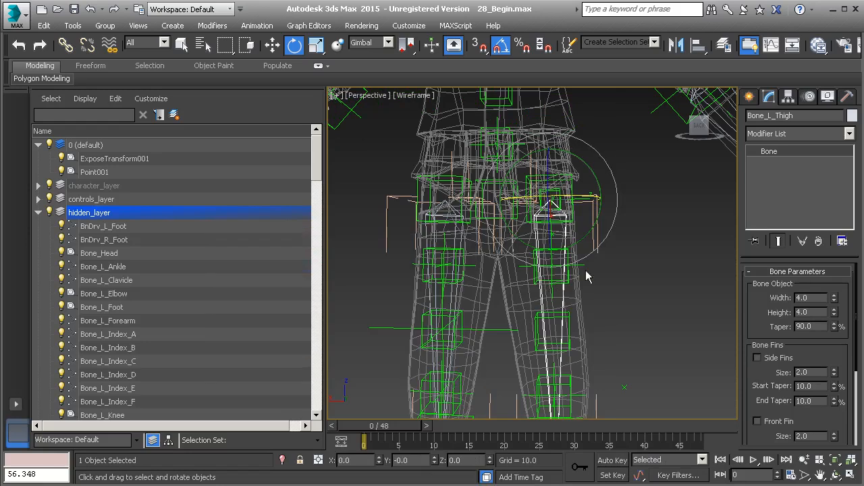
- Test-rotate the frozen Bone_L_Thigh outward and return it to its rest pose with Transform To Zero
{"action": "left_click_drag", "start_coordinate": [578, 228], "coordinate": [630, 239]}
{"action": "right_click", "coordinate": [650, 260]}
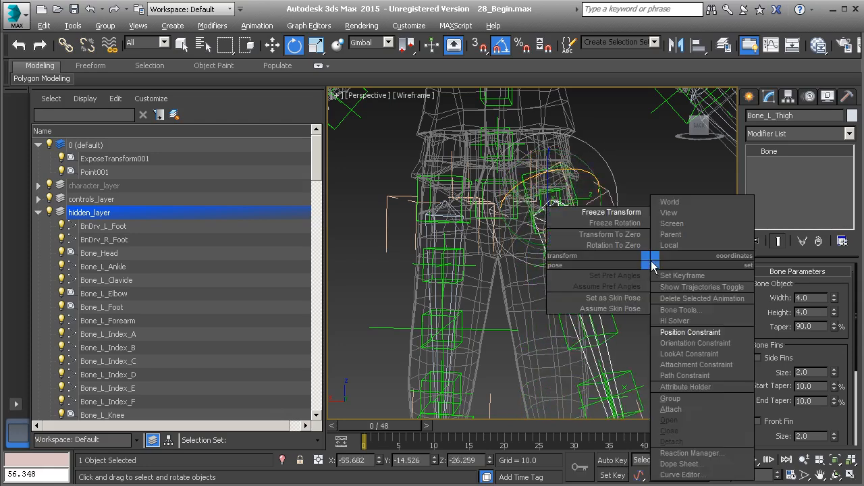
{"action": "left_click", "coordinate": [611, 234]}
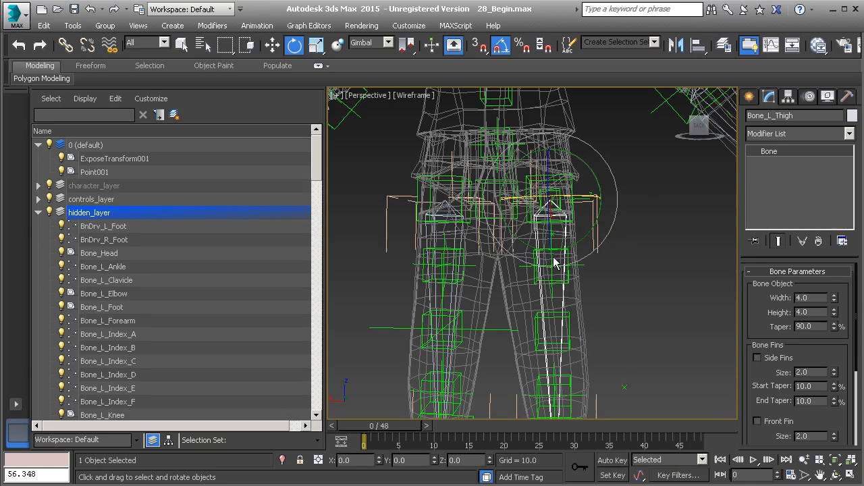